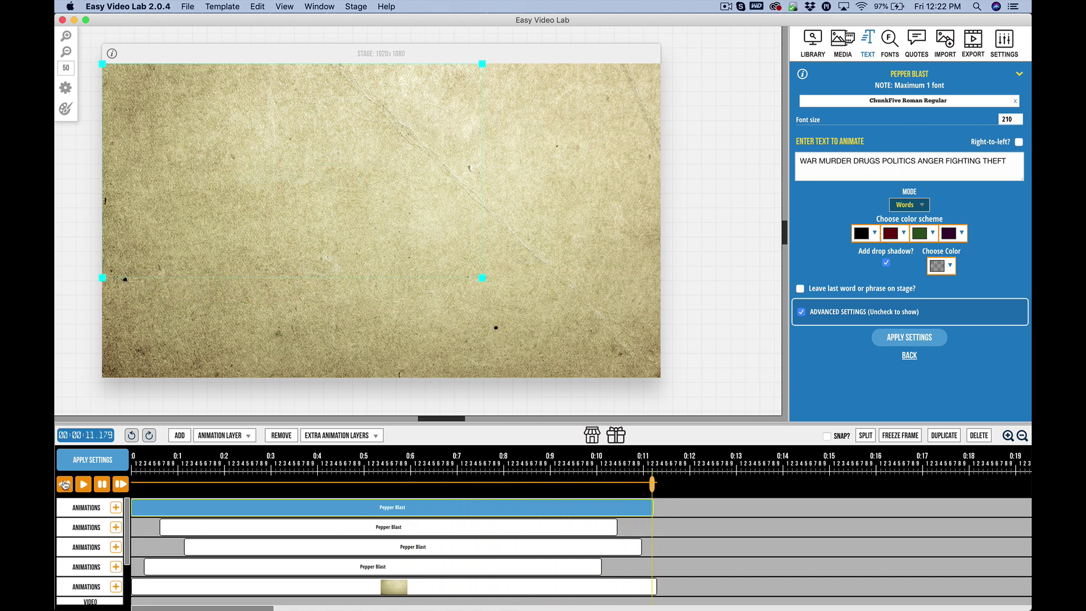
Play the Pepper Blast animation from the beginning and pause it partway through.
{"action": "left_click", "coordinate": [64, 483]}
{"action": "left_click", "coordinate": [82, 484]}
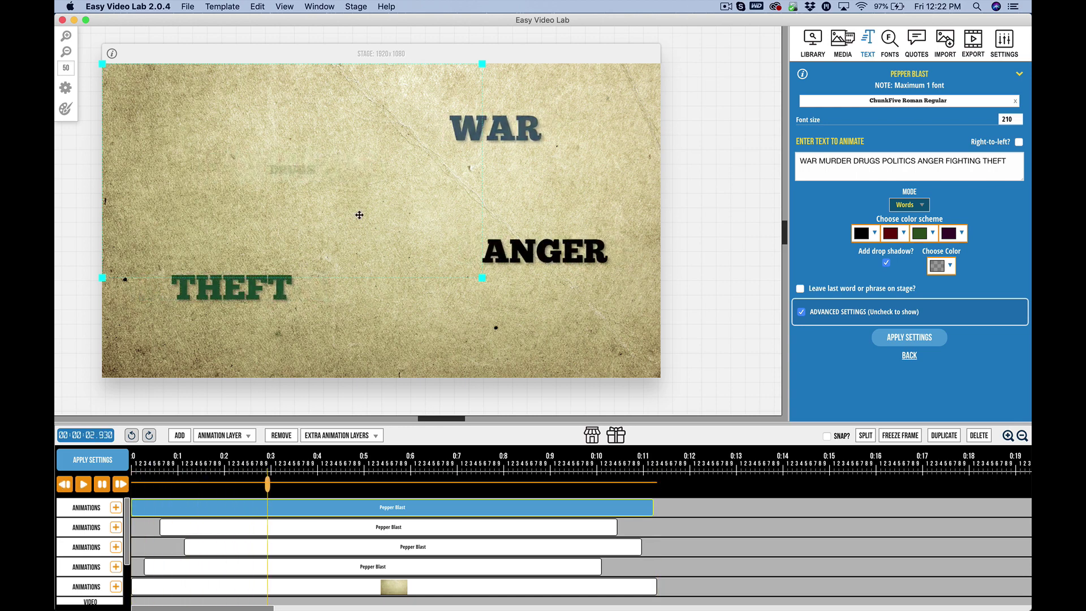
{"action": "left_click", "coordinate": [100, 482]}
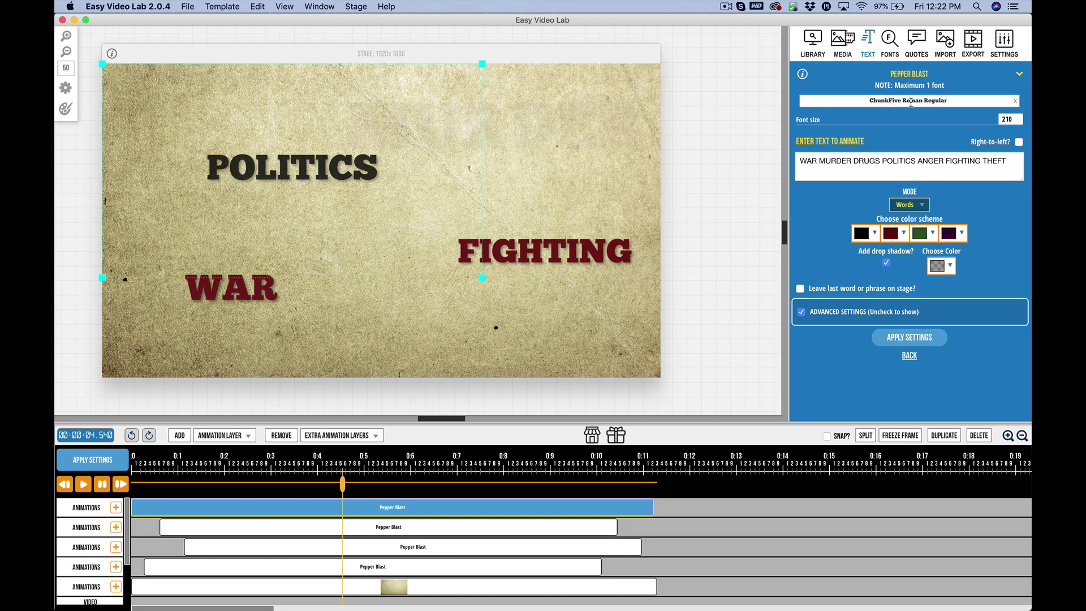
Look through the available fonts and review the settings of the second, third and fourth Pepper Blast layers.
{"action": "left_click", "coordinate": [888, 53]}
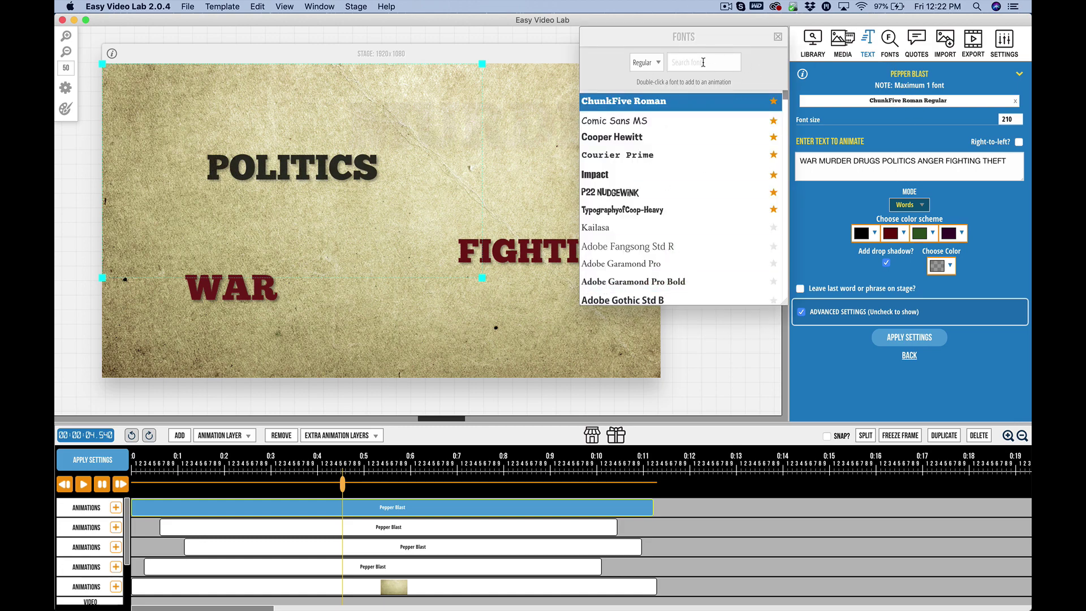
{"action": "left_click", "coordinate": [778, 37]}
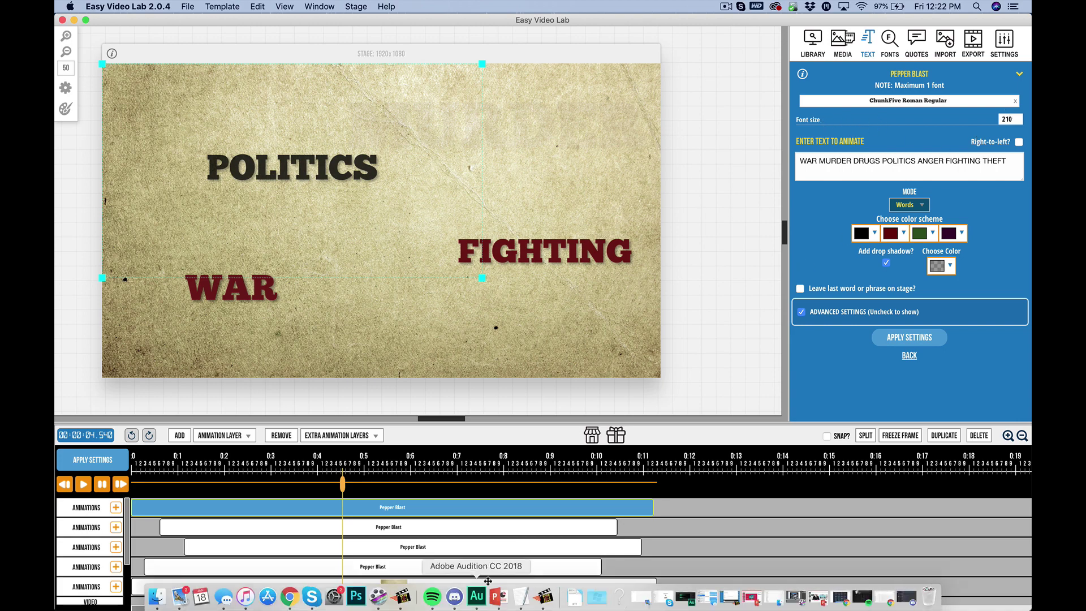
{"action": "left_click", "coordinate": [510, 526]}
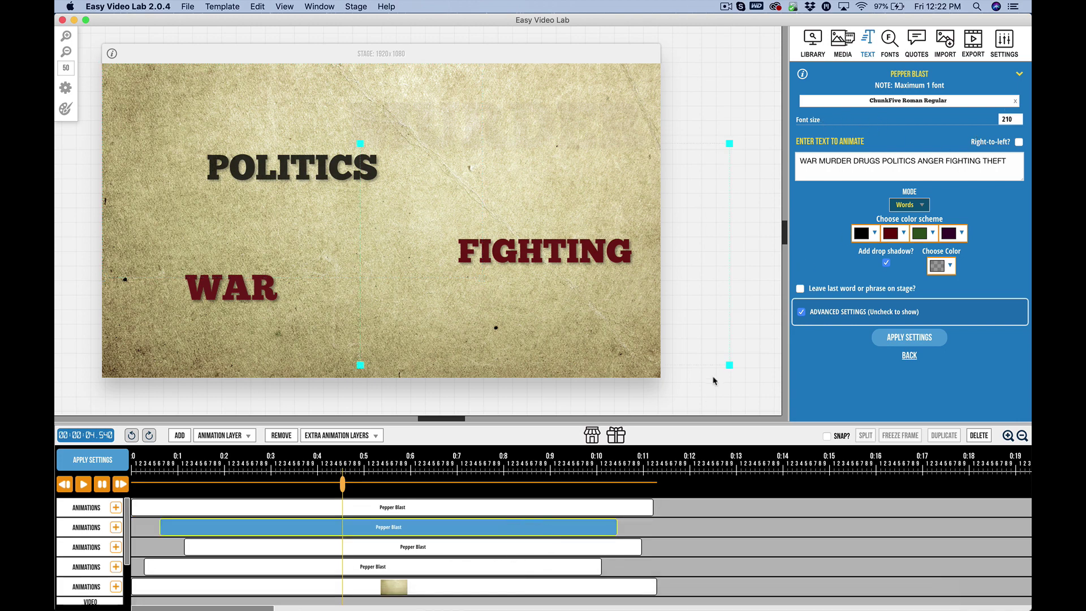
{"action": "left_click", "coordinate": [551, 551]}
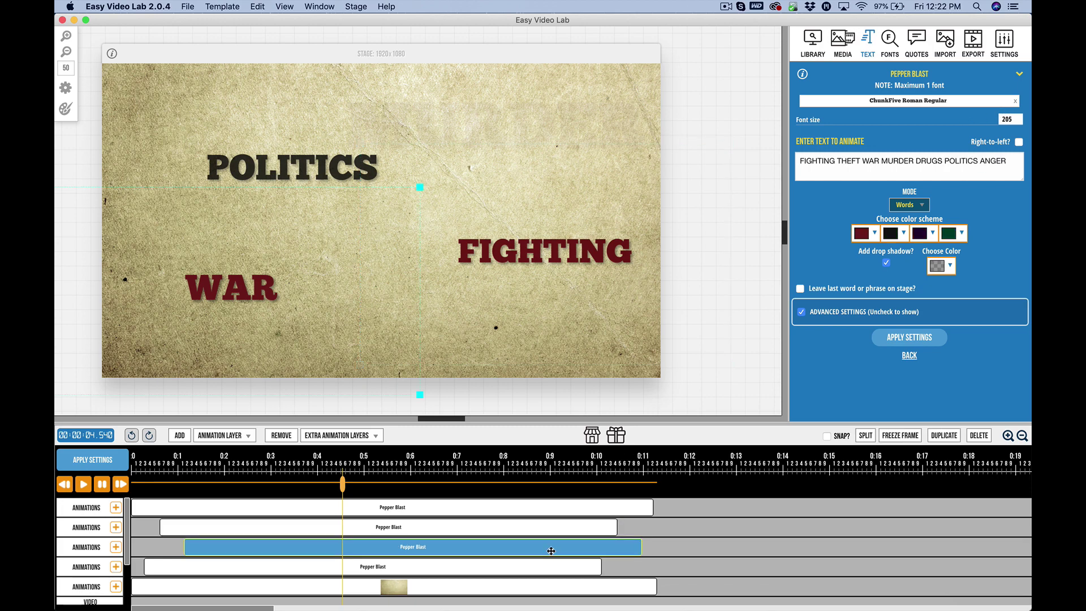
{"action": "left_click", "coordinate": [536, 568]}
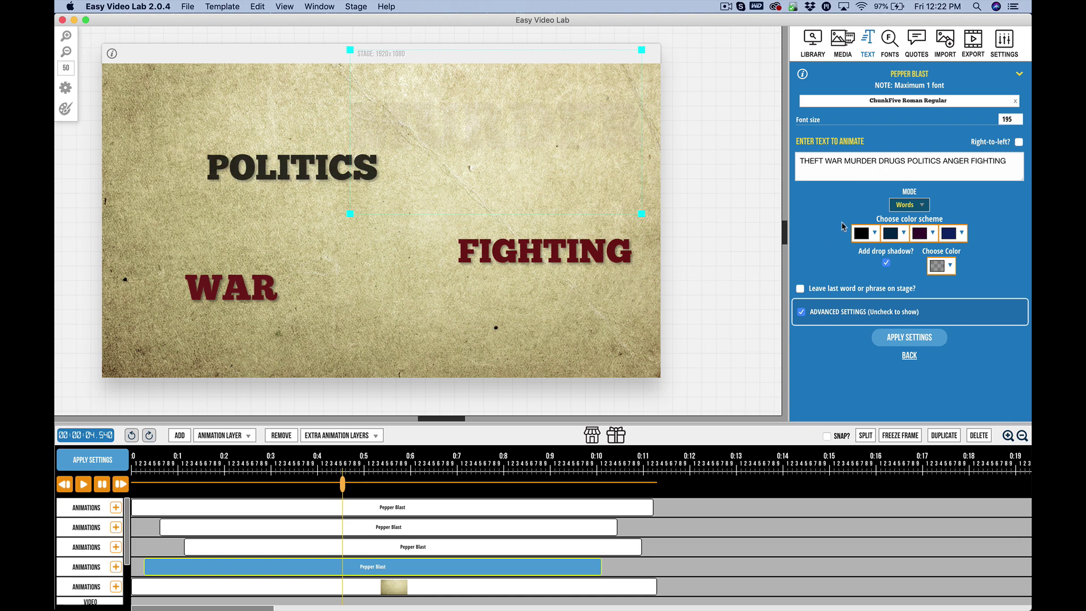
Look at the Words and Phrases modes and try a line break after THEFT in the fourth layer's text, removing it again.
{"action": "left_click", "coordinate": [909, 209]}
{"action": "left_click", "coordinate": [906, 204]}
{"action": "left_click", "coordinate": [826, 161]}
{"action": "key", "text": "Return"}
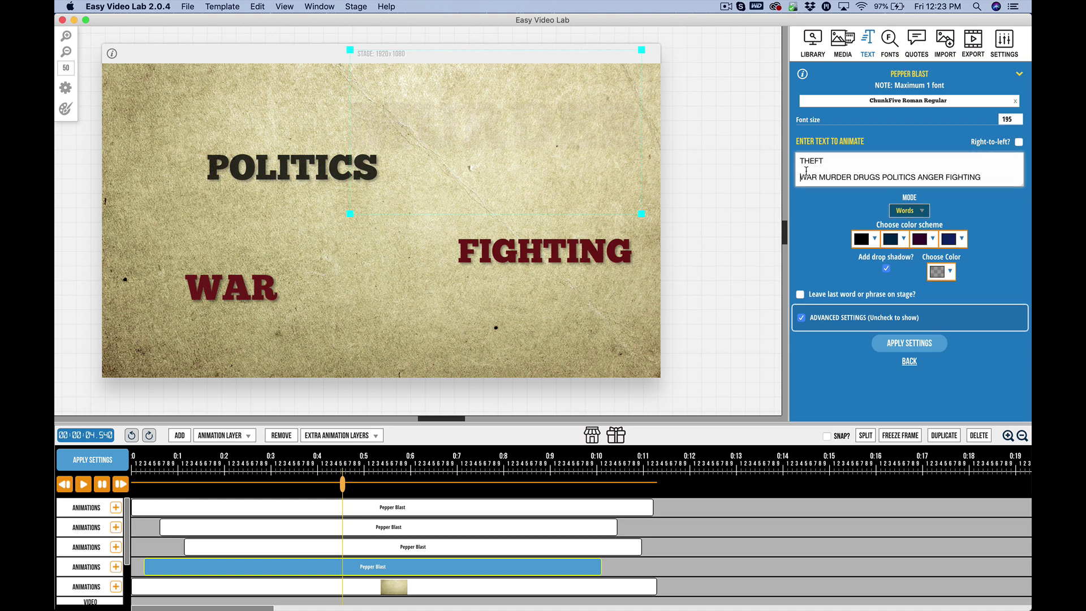
{"action": "key", "text": "BackSpace"}
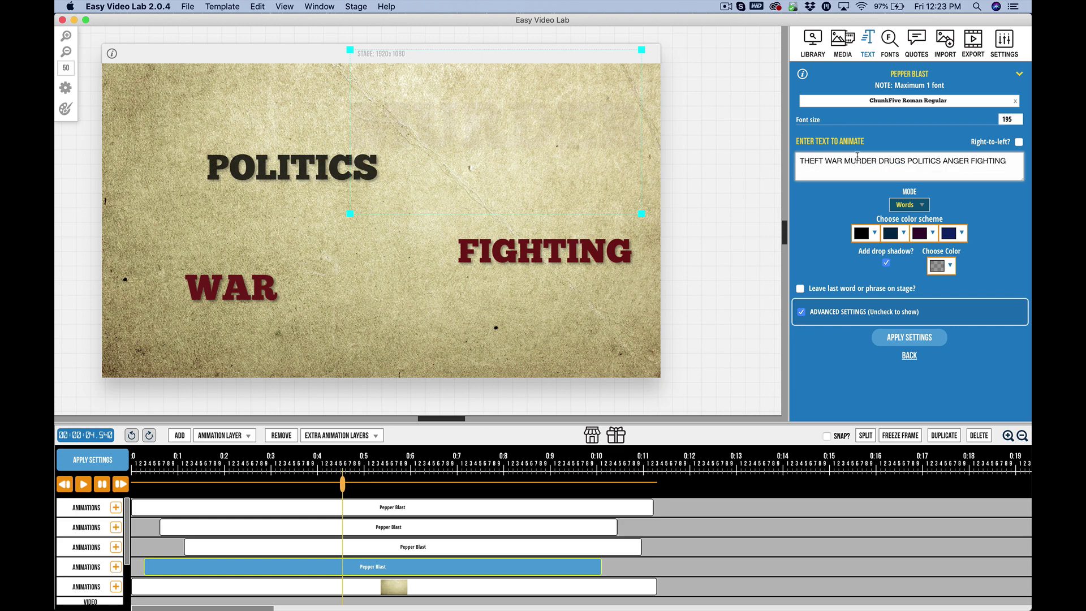
{"action": "left_click", "coordinate": [909, 205]}
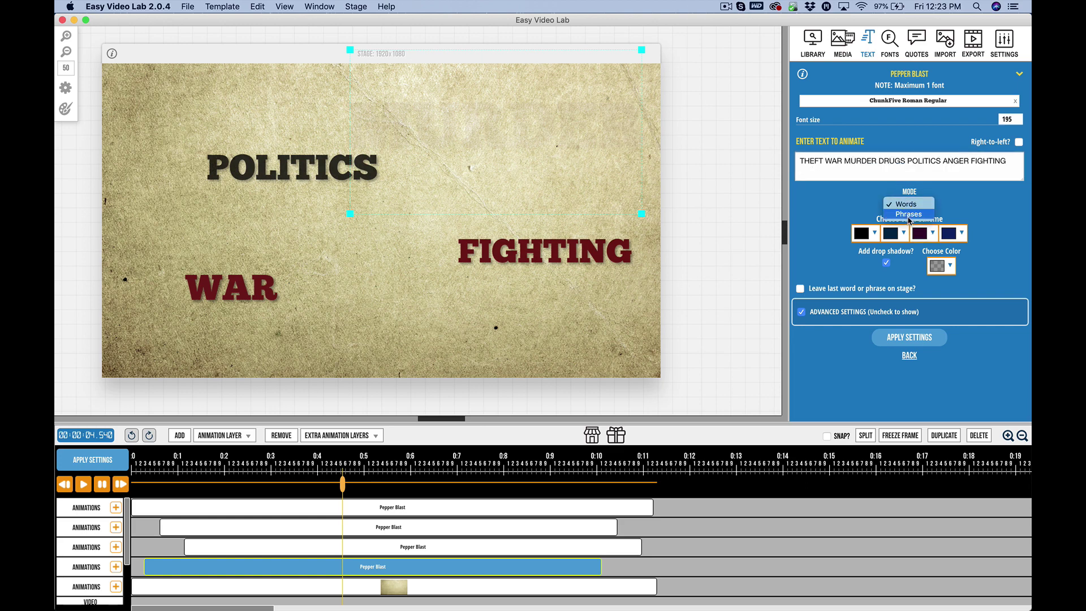
{"action": "left_click", "coordinate": [836, 223]}
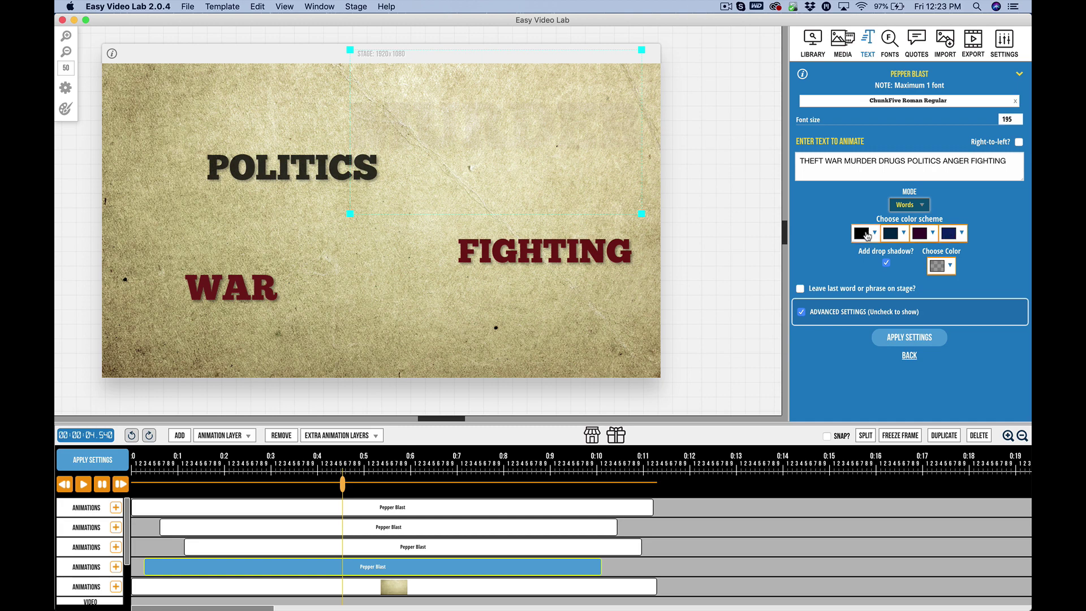
Preview the animation and look at the color choices for the first color in the fourth layer's scheme.
{"action": "left_click", "coordinate": [93, 471]}
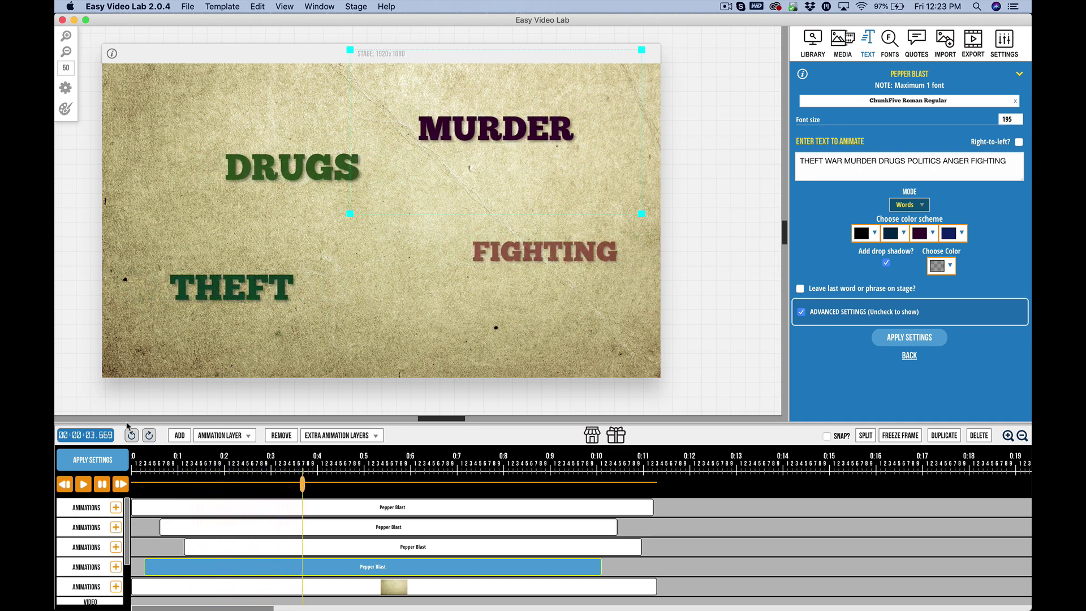
{"action": "left_click", "coordinate": [861, 234]}
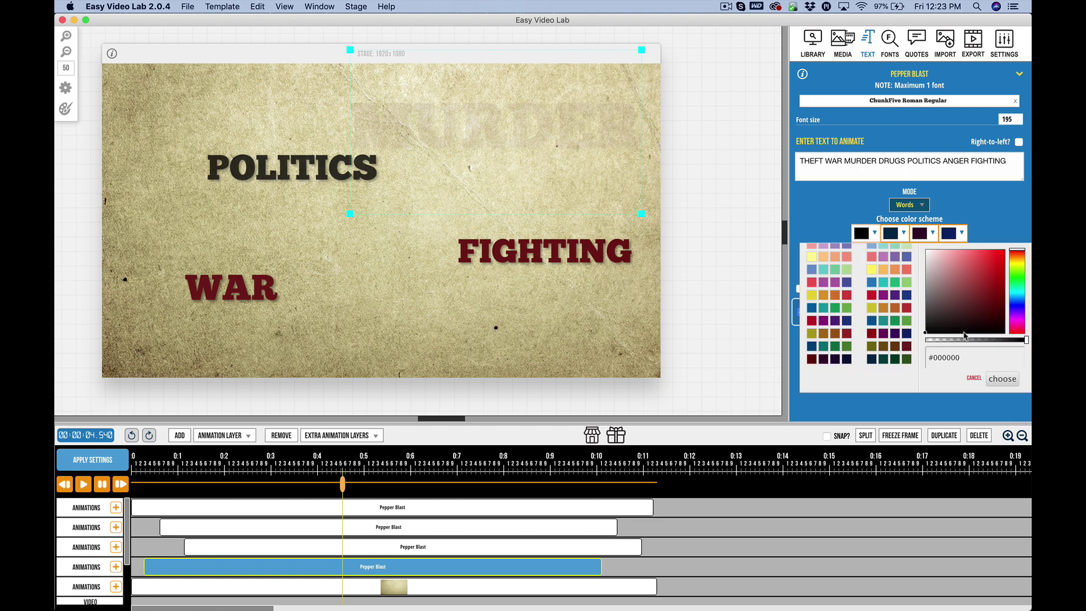
{"action": "left_click", "coordinate": [985, 209]}
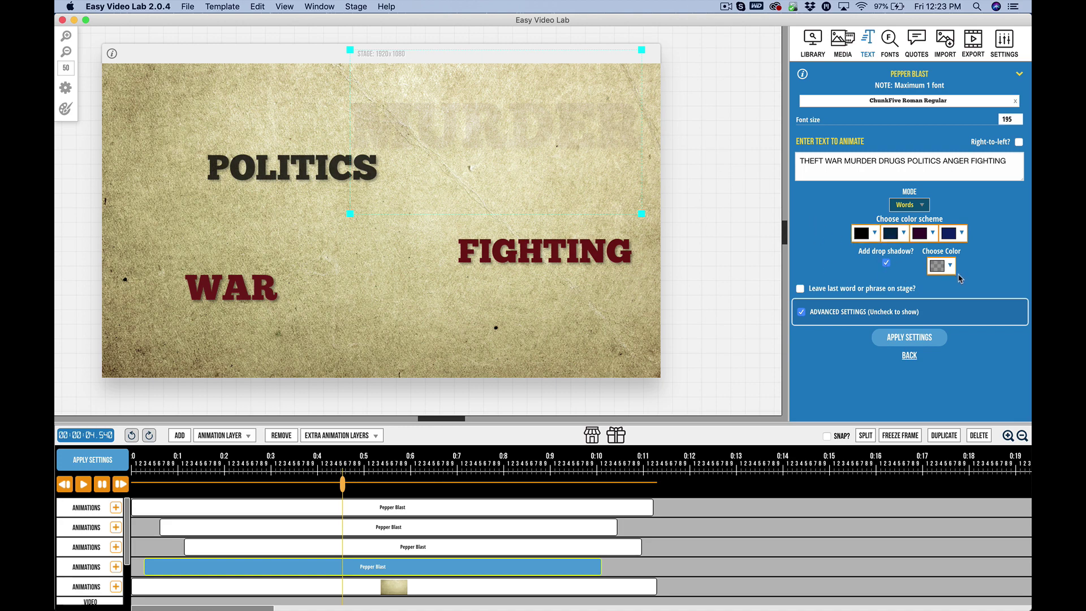
Compare the text and color schemes of the first, second and third Pepper Blast layers.
{"action": "left_click", "coordinate": [569, 509]}
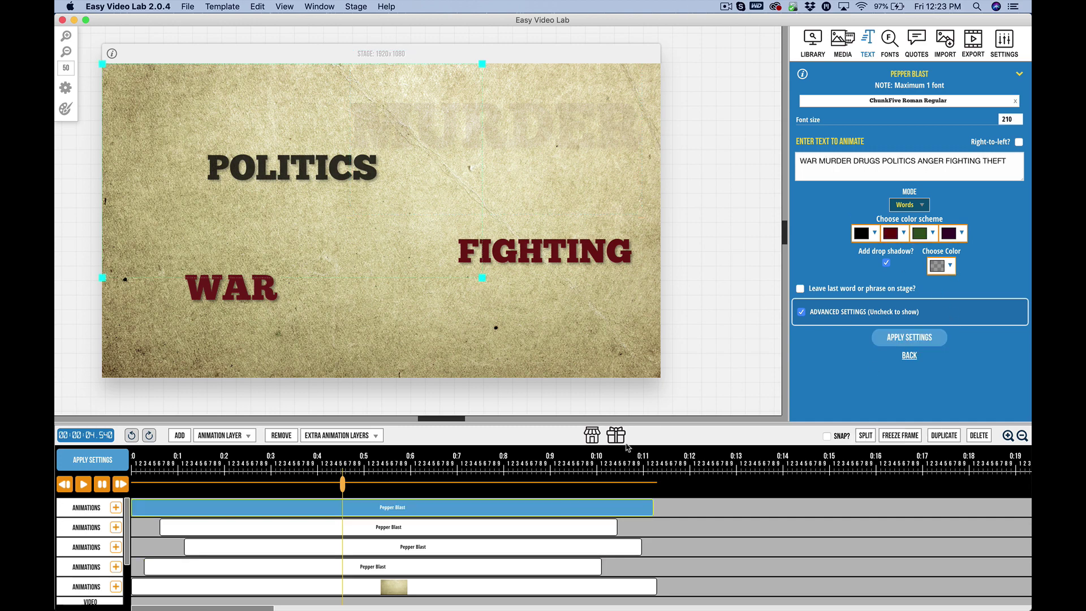
{"action": "left_click", "coordinate": [571, 526]}
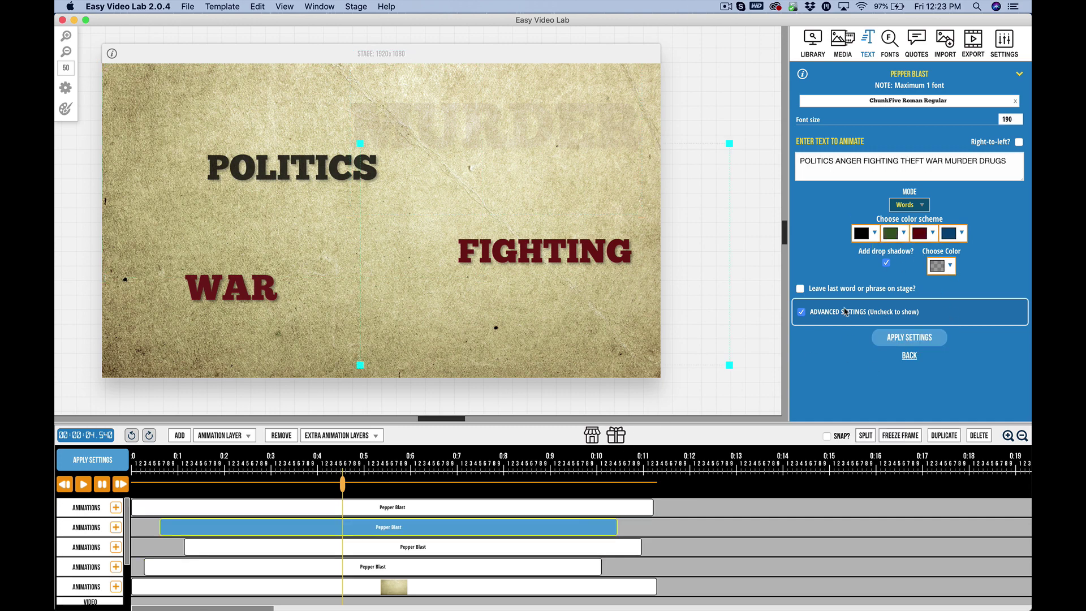
{"action": "left_click", "coordinate": [556, 546]}
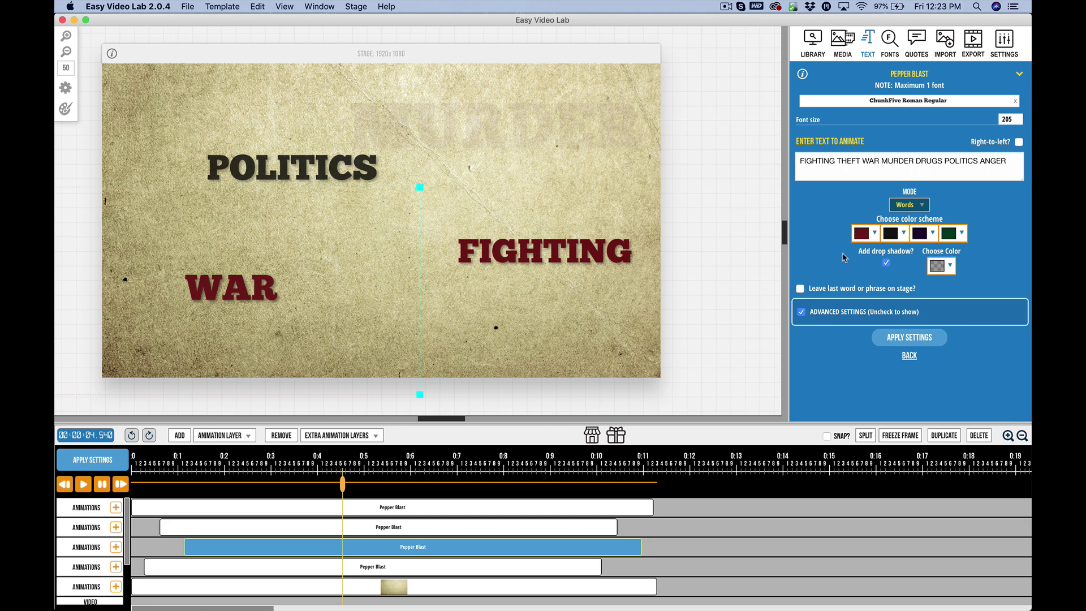
Show the third layer's advanced timing settings and replay the animation from the beginning, pausing it partway.
{"action": "left_click", "coordinate": [802, 313]}
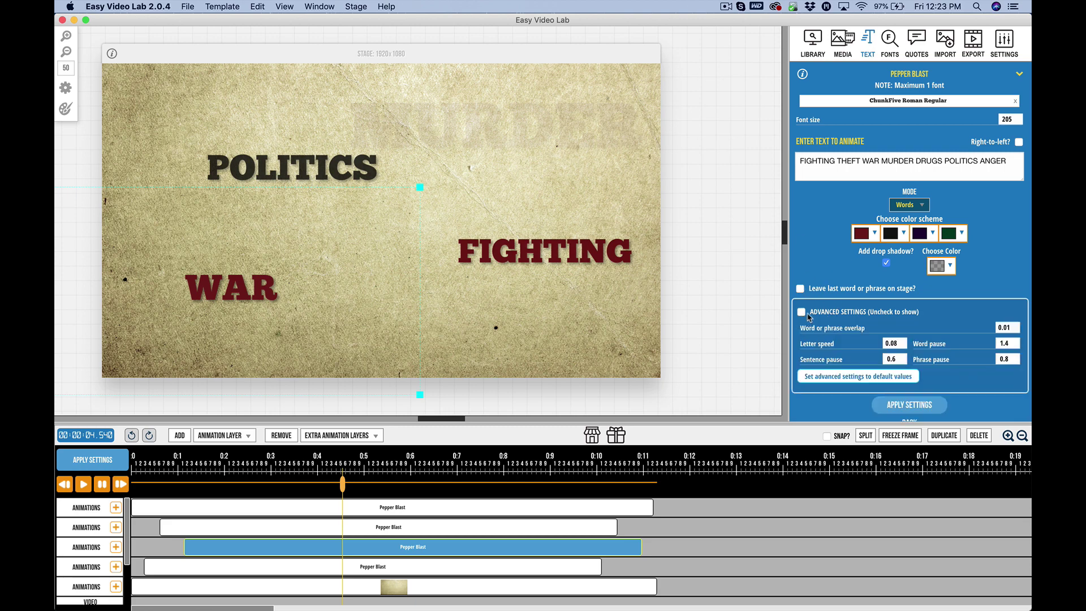
{"action": "left_click", "coordinate": [802, 313]}
{"action": "left_click", "coordinate": [803, 313]}
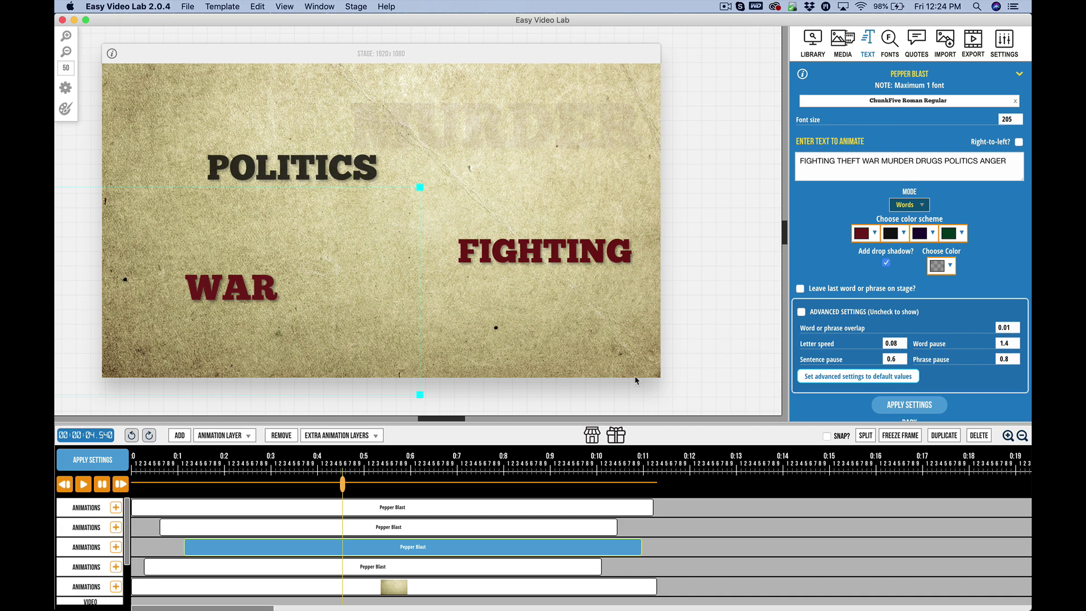
{"action": "left_click", "coordinate": [65, 484]}
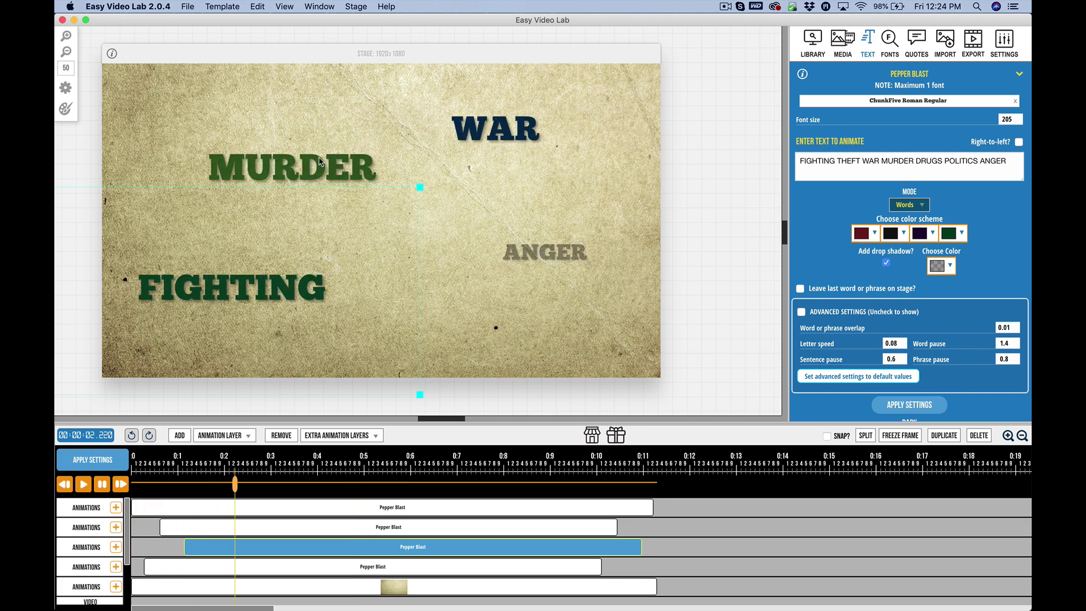
{"action": "left_click", "coordinate": [102, 488]}
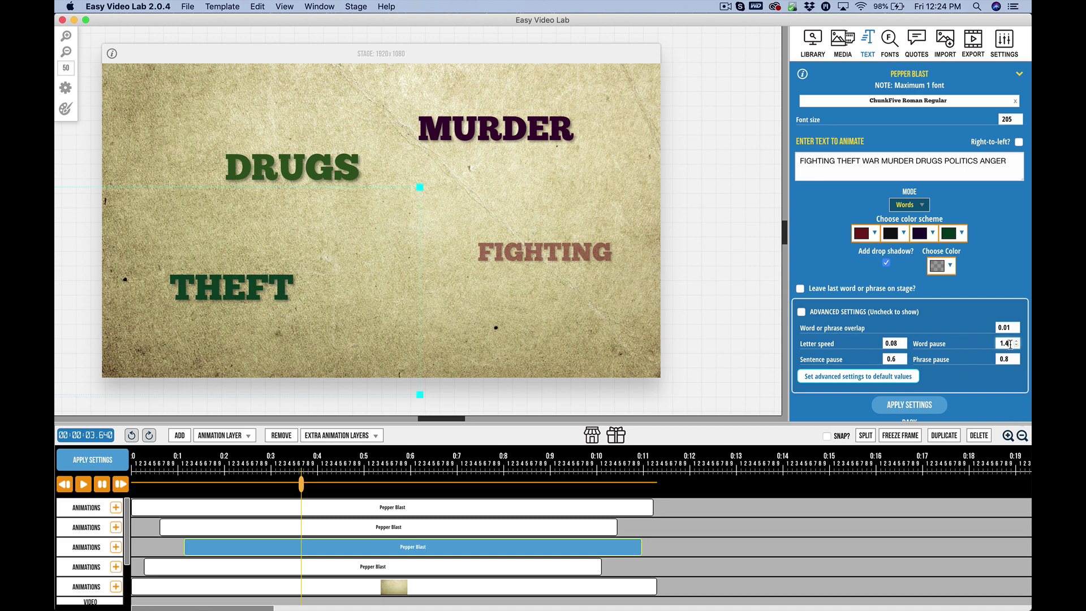
Try a word pause of 3 on the third Pepper Blast layer, restore it to 1.4 and apply the settings.
{"action": "left_click", "coordinate": [899, 404]}
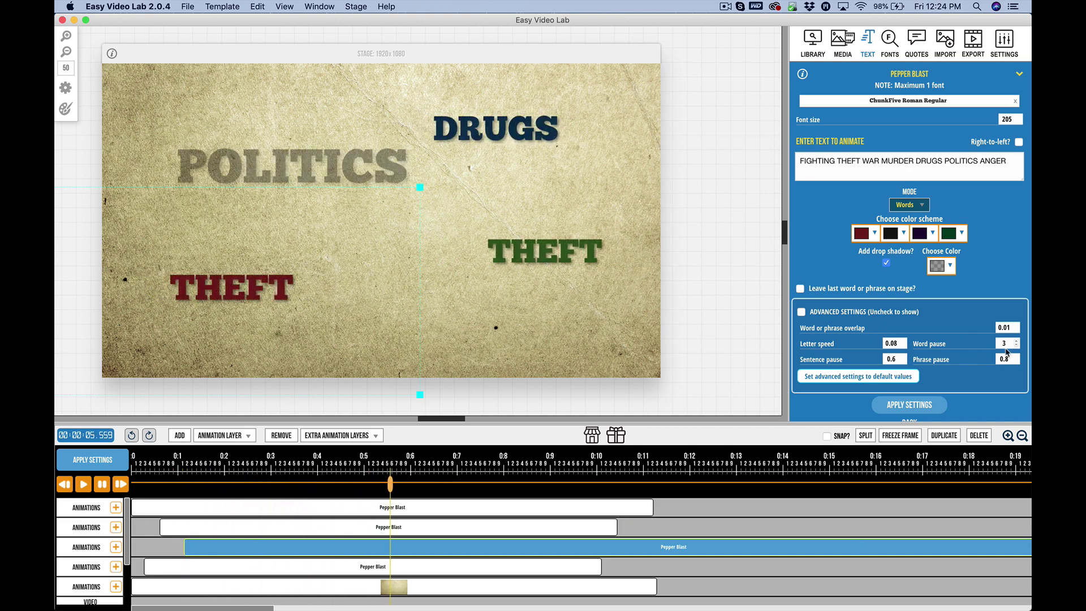
{"action": "key", "text": "BackSpace"}
{"action": "type", "text": "1.4"}
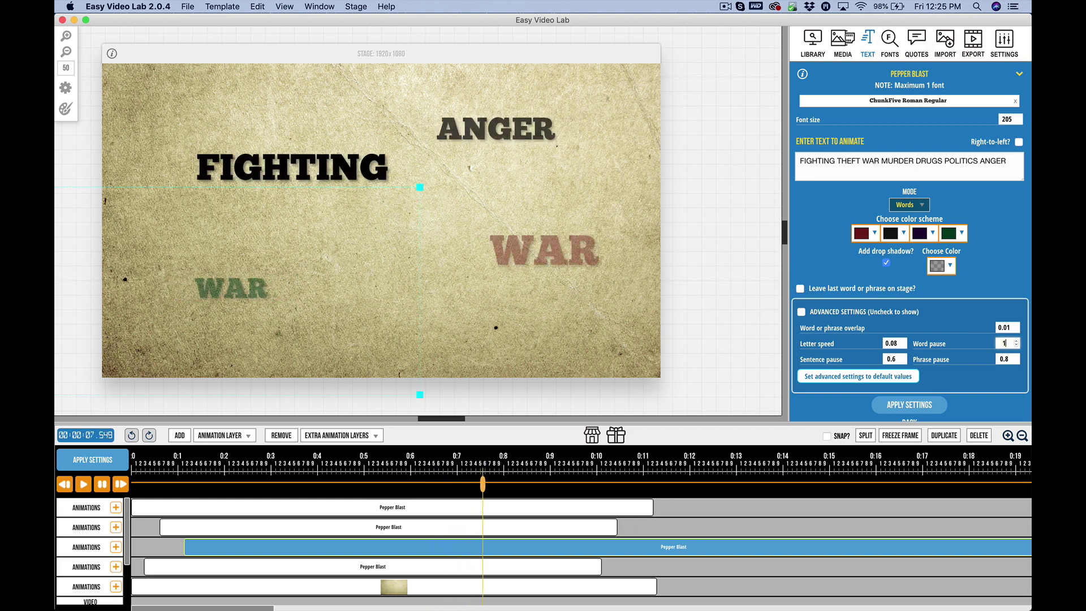
{"action": "left_click", "coordinate": [925, 405]}
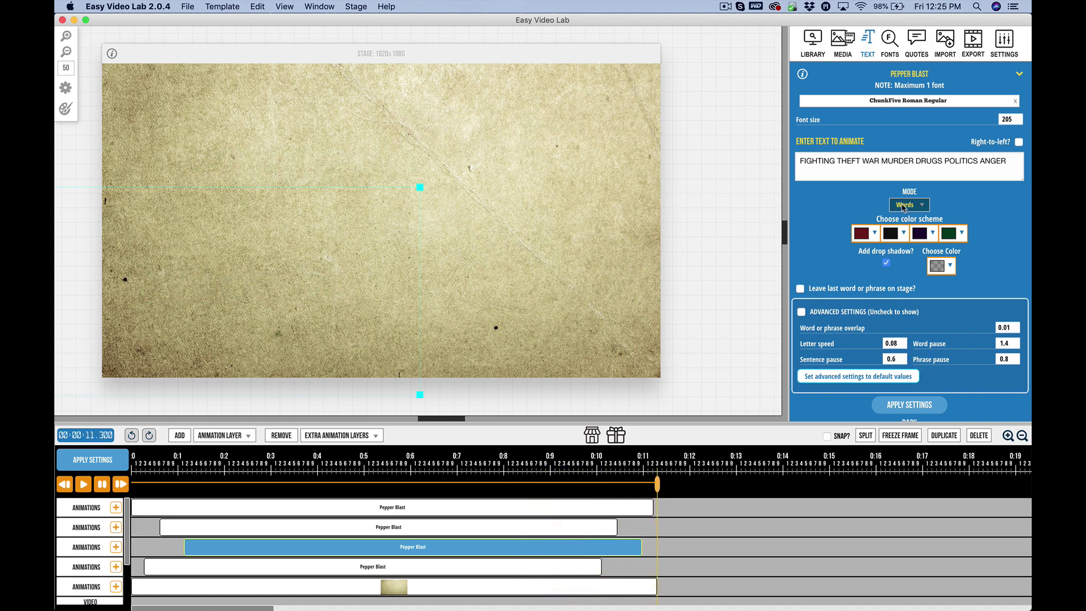
Try a line break after FIGHTING in the third layer's text, restore the single line and hide the advanced settings.
{"action": "left_click", "coordinate": [839, 163]}
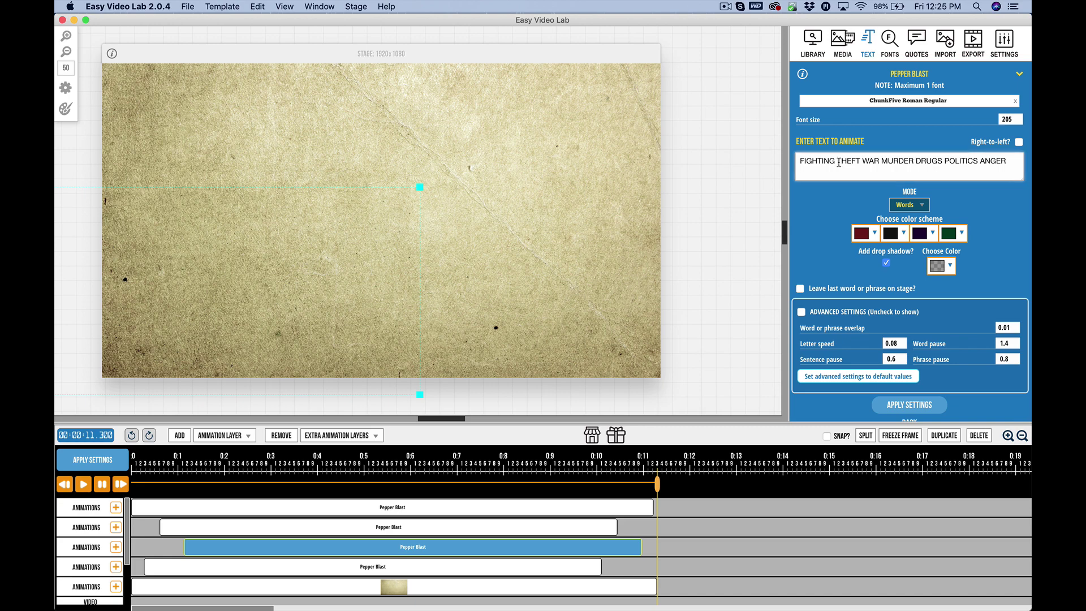
{"action": "key", "text": "Return"}
{"action": "key", "text": "BackSpace"}
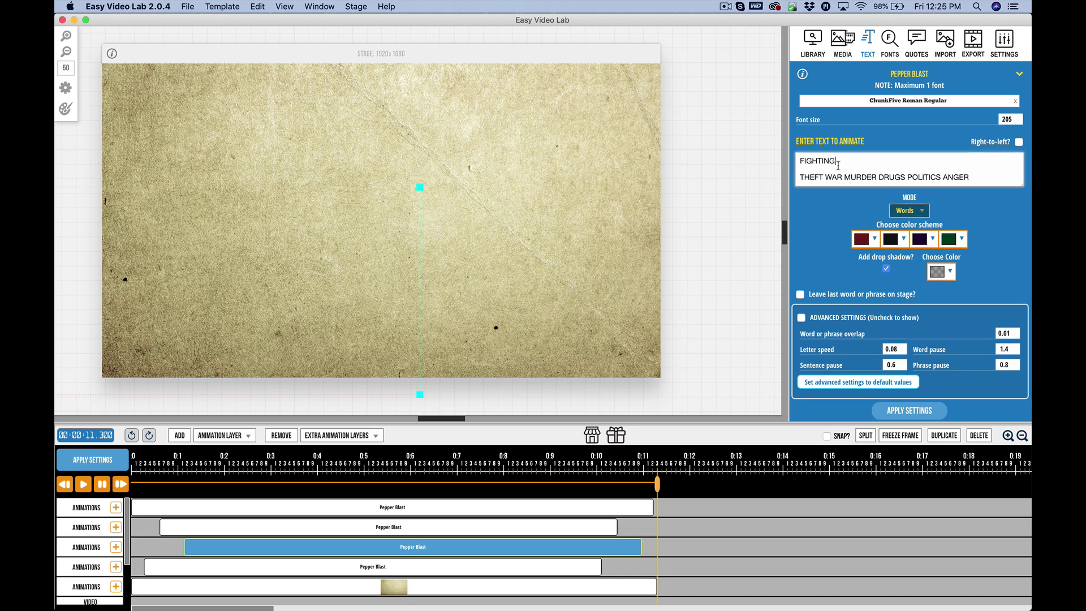
{"action": "left_click", "coordinate": [800, 177]}
{"action": "key", "text": "BackSpace"}
{"action": "key", "text": "BackSpace"}
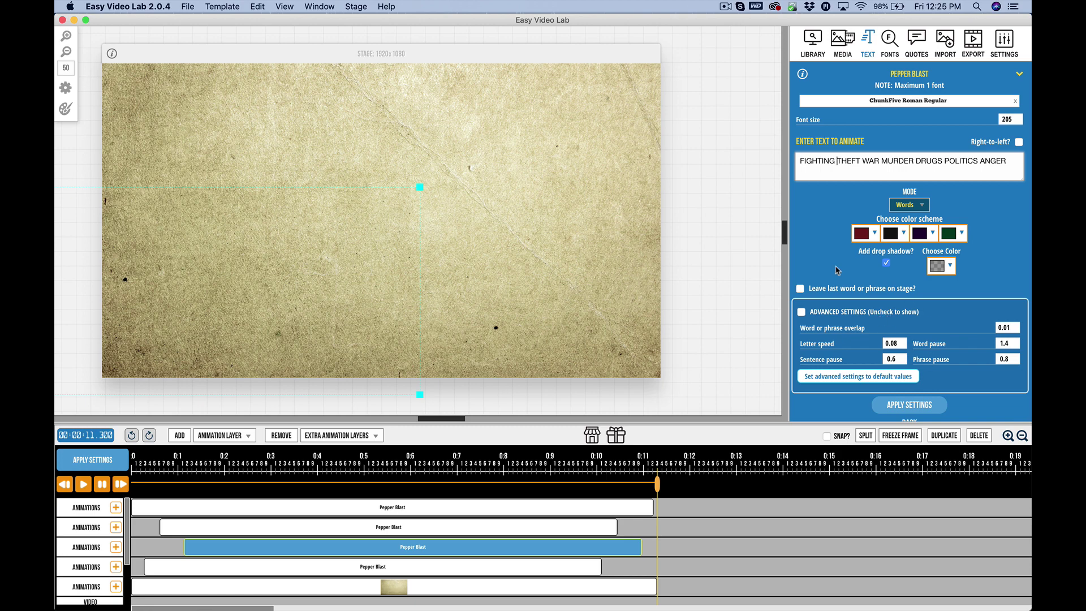
{"action": "left_click", "coordinate": [801, 312]}
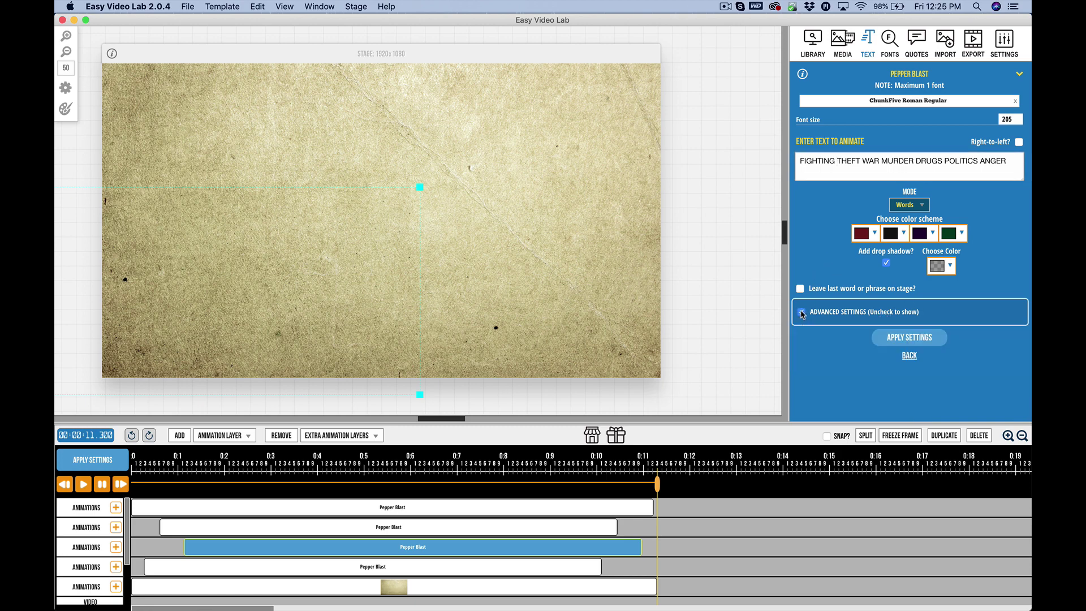